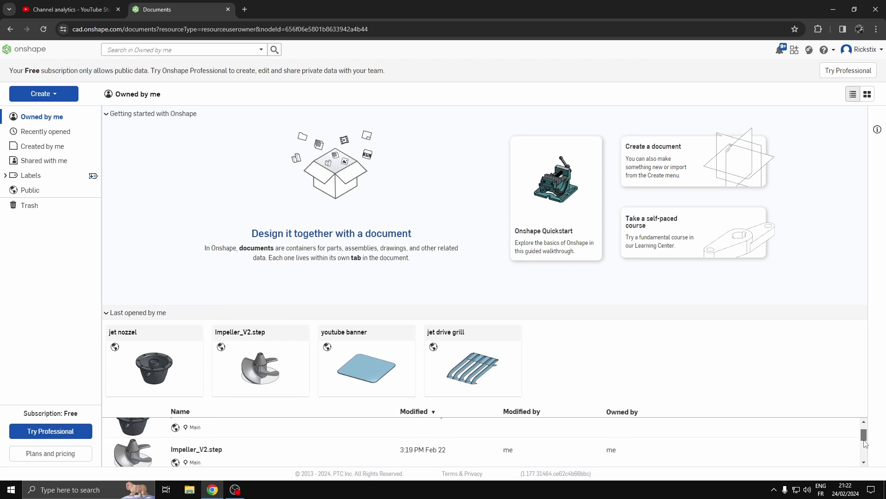
pyautogui.scroll(-1, 147, 416)
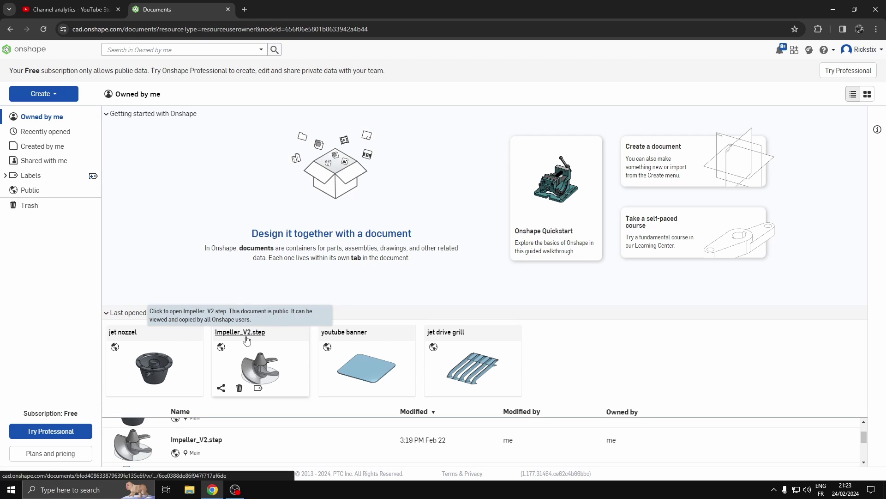
pyautogui.moveTo(154, 359)
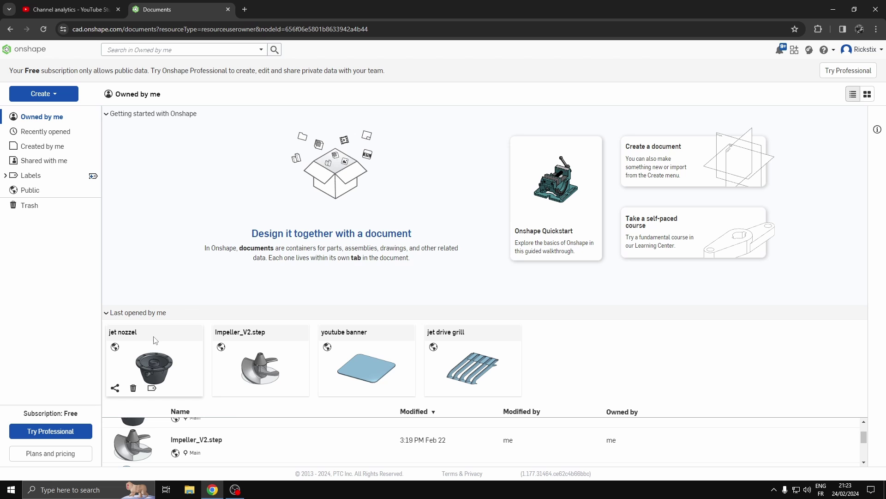
# Open the jet nozzel document and orbit its Part Studio nozzle to view it from the side.
pyautogui.click(125, 333)
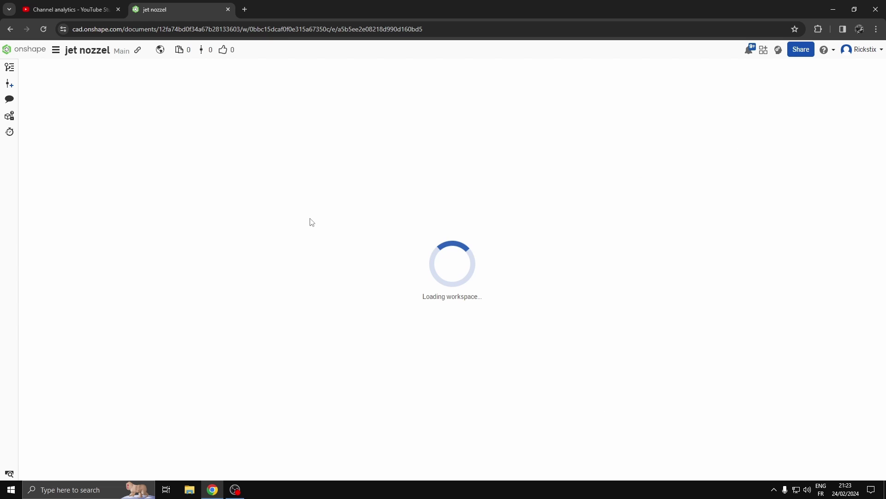
pyautogui.moveTo(352, 248)
pyautogui.mouseDown(button='right')
pyautogui.moveTo(441, 286)
pyautogui.moveTo(516, 304)
pyautogui.moveTo(333, 338)
pyautogui.moveTo(479, 253)
pyautogui.mouseUp(button='right')
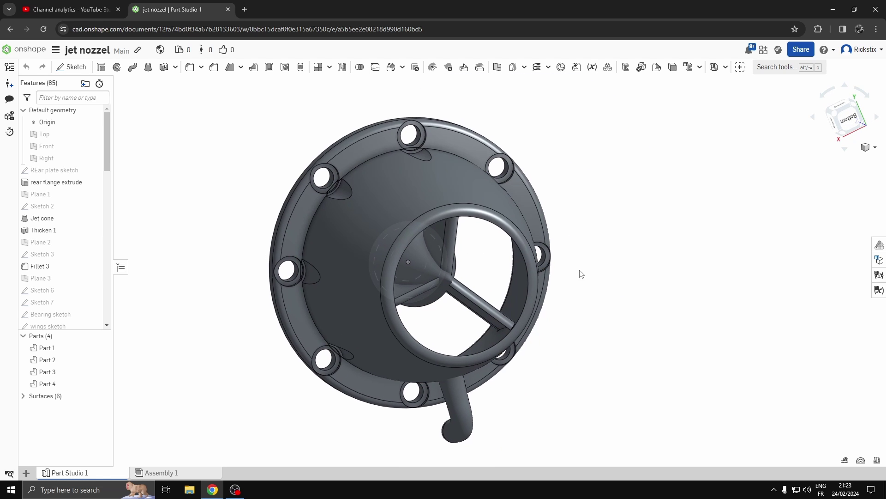
pyautogui.scroll(-2, 579, 265)
pyautogui.scroll(-3, 55, 208)
pyautogui.scroll(-3, 45, 181)
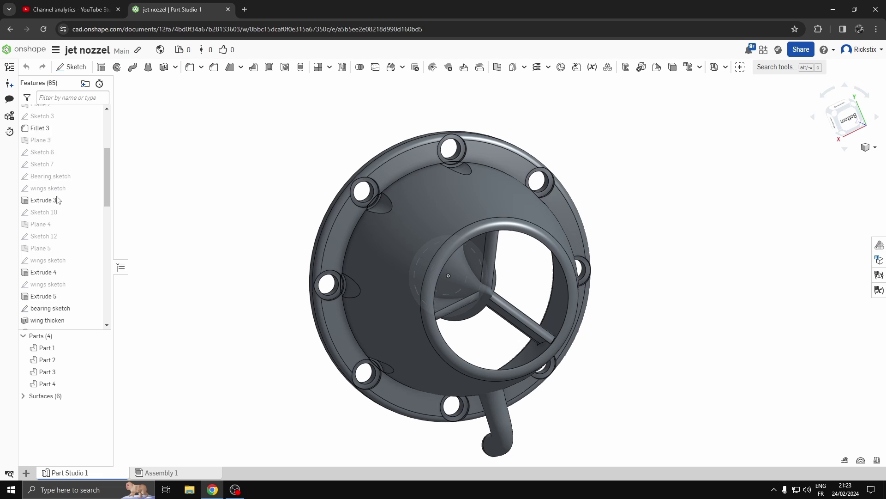
pyautogui.scroll(-3, 49, 200)
pyautogui.scroll(-3, 52, 216)
pyautogui.scroll(-2, 48, 264)
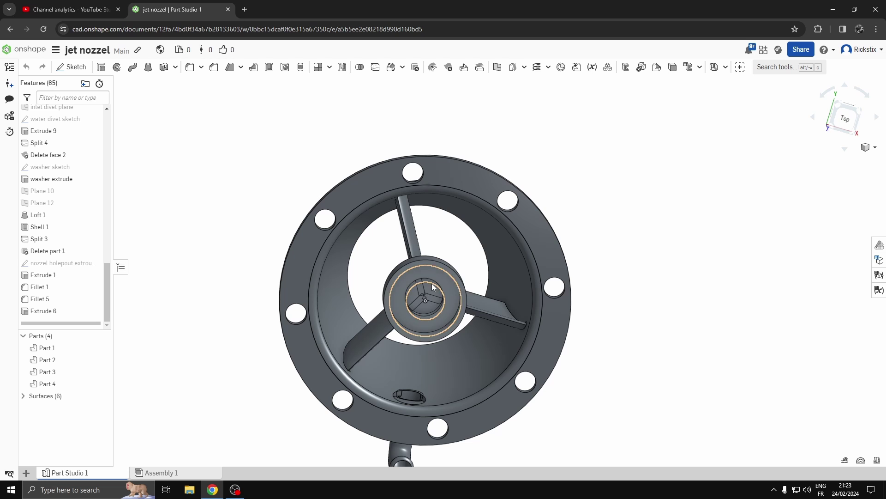
pyautogui.moveTo(353, 276); pyautogui.dragTo(538, 234, button='right')
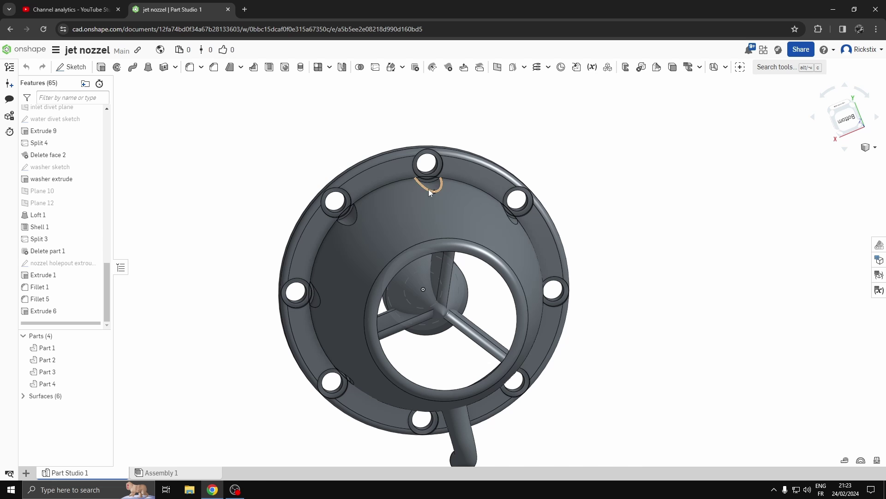
pyautogui.moveTo(336, 245)
pyautogui.mouseDown(button='right')
pyautogui.moveTo(324, 229)
pyautogui.moveTo(371, 241)
pyautogui.moveTo(404, 268)
pyautogui.mouseUp(button='right')
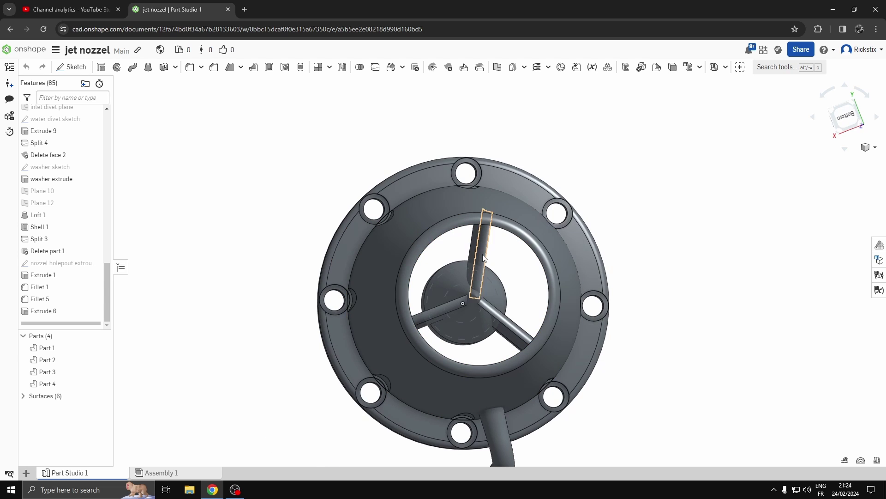
pyautogui.moveTo(508, 318)
pyautogui.mouseDown(button='right')
pyautogui.moveTo(331, 321)
pyautogui.moveTo(342, 328)
pyautogui.mouseUp(button='right')
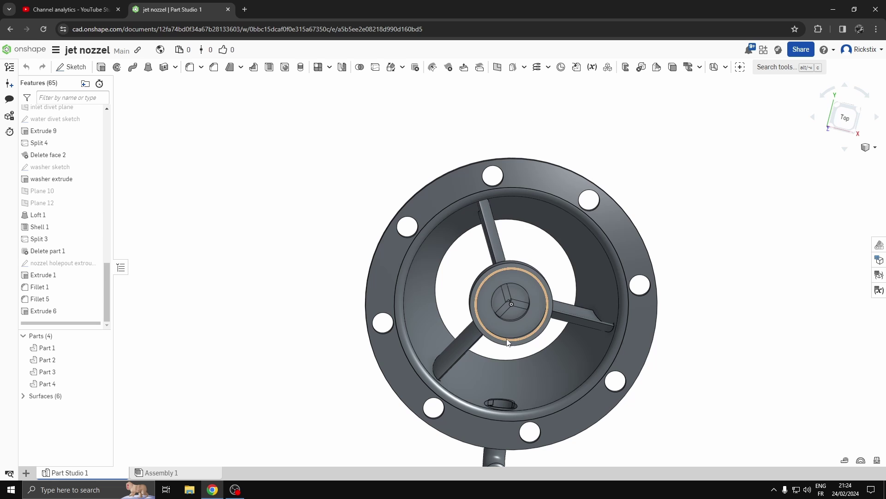
pyautogui.moveTo(467, 288); pyautogui.dragTo(479, 369, button='right')
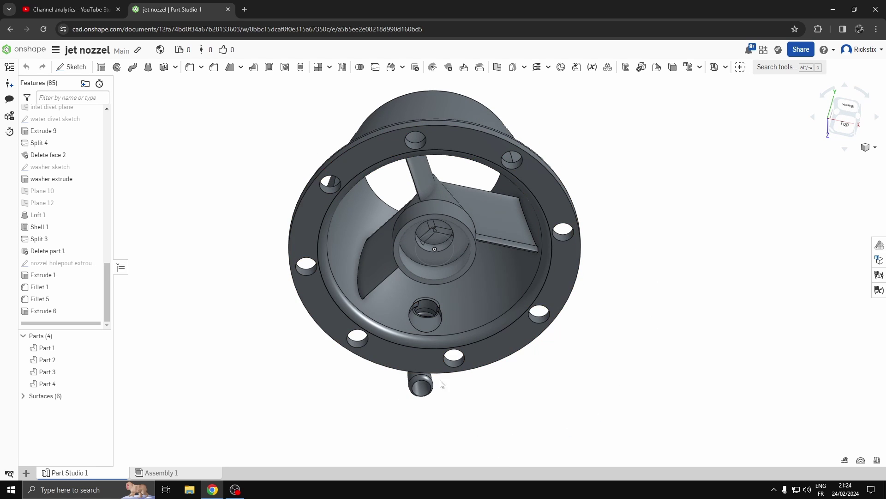
pyautogui.moveTo(441, 384)
pyautogui.mouseDown(button='right')
pyautogui.moveTo(429, 388)
pyautogui.moveTo(477, 385)
pyautogui.moveTo(466, 382)
pyautogui.mouseUp(button='right')
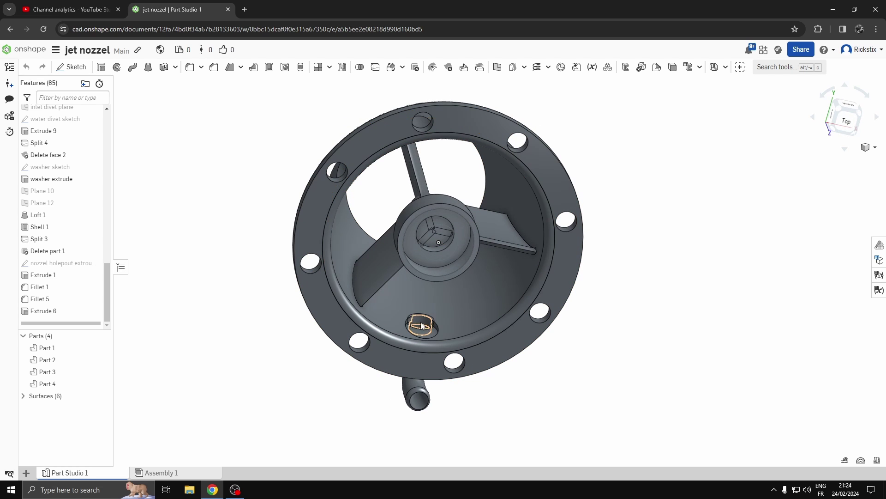
pyautogui.moveTo(418, 406); pyautogui.dragTo(429, 374, button='right')
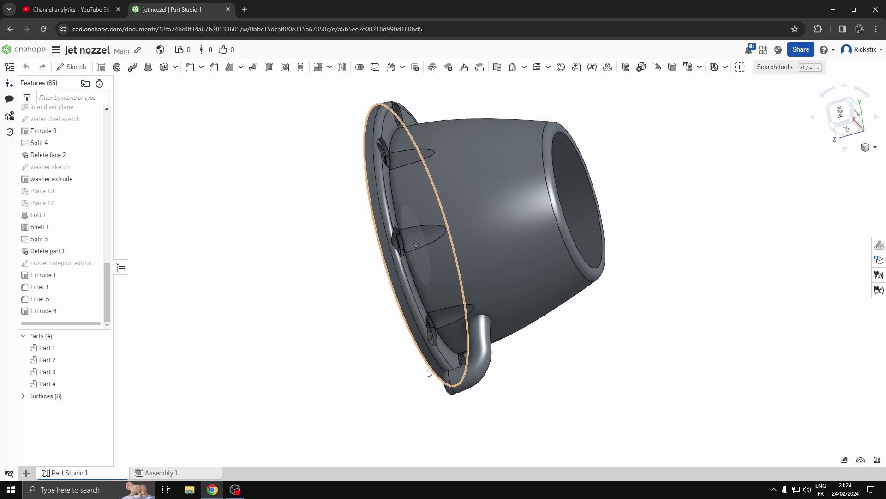
pyautogui.moveTo(591, 279)
pyautogui.mouseDown(button='right')
pyautogui.moveTo(582, 319)
pyautogui.moveTo(485, 326)
pyautogui.moveTo(260, 248)
pyautogui.moveTo(367, 251)
pyautogui.moveTo(366, 265)
pyautogui.mouseUp(button='right')
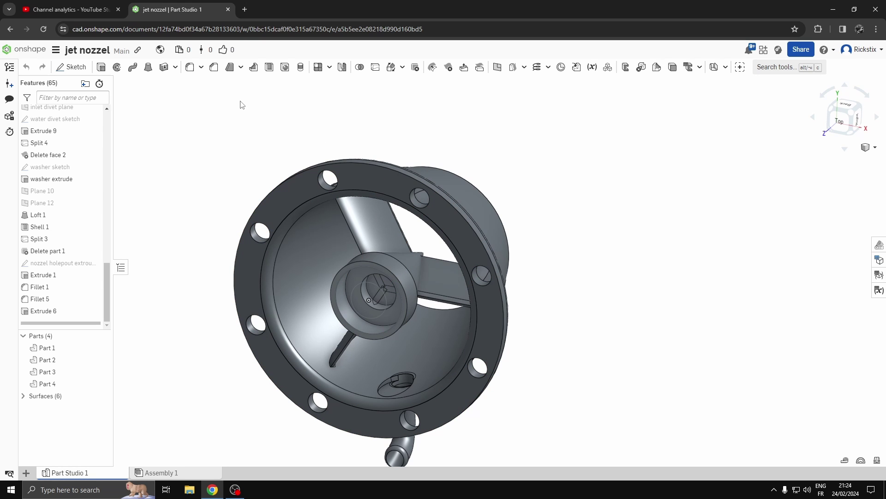
pyautogui.moveTo(241, 105)
pyautogui.mouseDown(button='right')
pyautogui.moveTo(277, 194)
pyautogui.moveTo(309, 184)
pyautogui.moveTo(191, 186)
pyautogui.moveTo(201, 194)
pyautogui.moveTo(190, 187)
pyautogui.moveTo(121, 263)
pyautogui.moveTo(145, 319)
pyautogui.moveTo(132, 304)
pyautogui.moveTo(145, 300)
pyautogui.mouseUp(button='right')
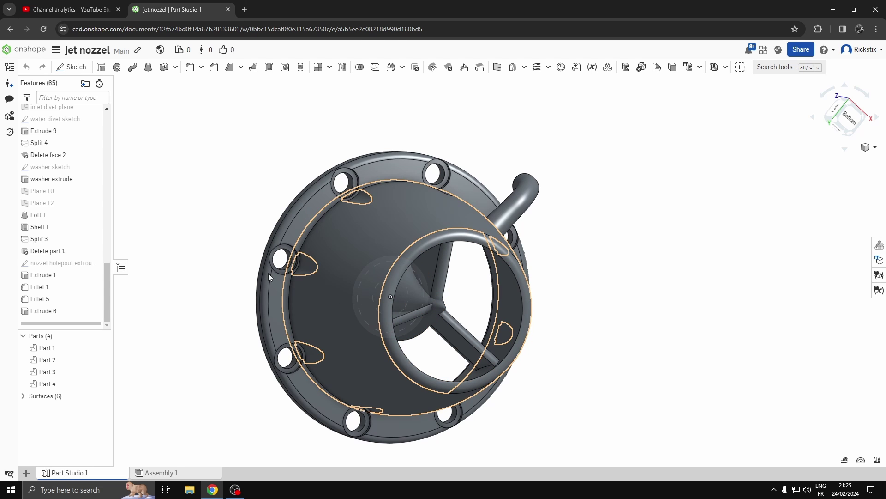
pyautogui.moveTo(178, 194); pyautogui.dragTo(236, 118, button='middle')
pyautogui.moveTo(567, 252); pyautogui.dragTo(579, 224, button='right')
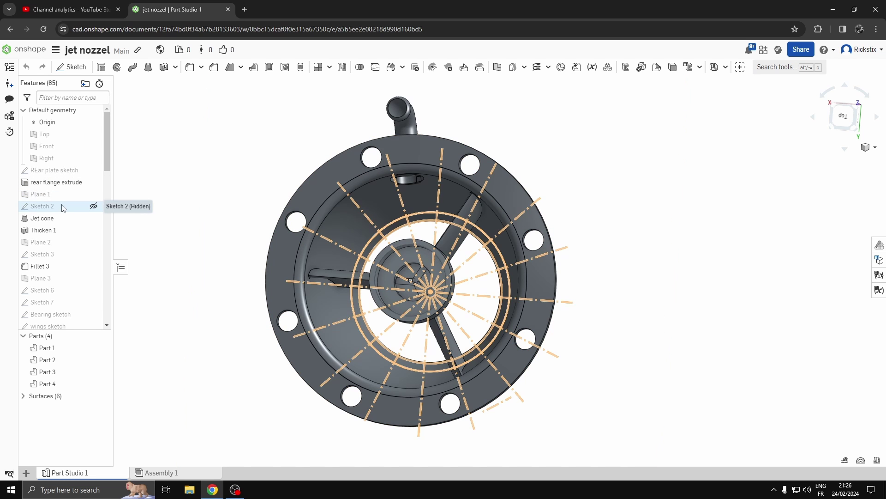
pyautogui.moveTo(221, 256)
pyautogui.mouseDown(button='right')
pyautogui.moveTo(237, 272)
pyautogui.moveTo(245, 242)
pyautogui.moveTo(254, 260)
pyautogui.mouseUp(button='right')
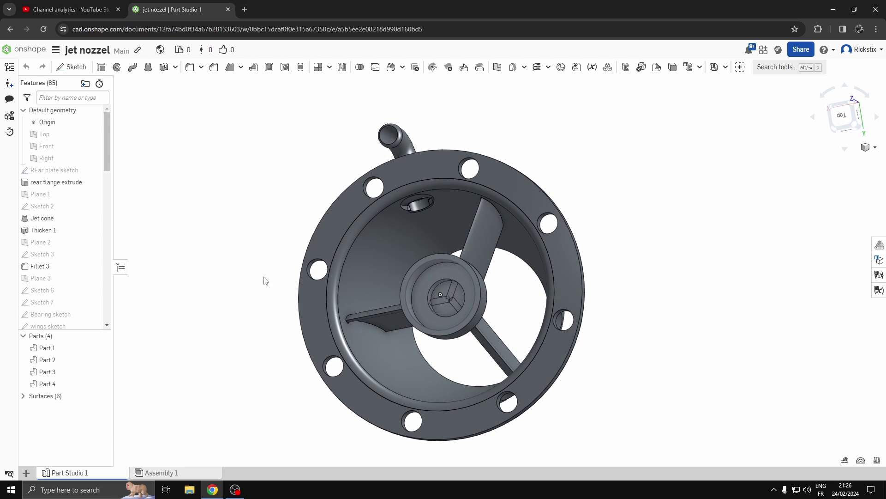
pyautogui.scroll(5, 361, 346)
pyautogui.scroll(3, 365, 341)
pyautogui.scroll(-4, 350, 322)
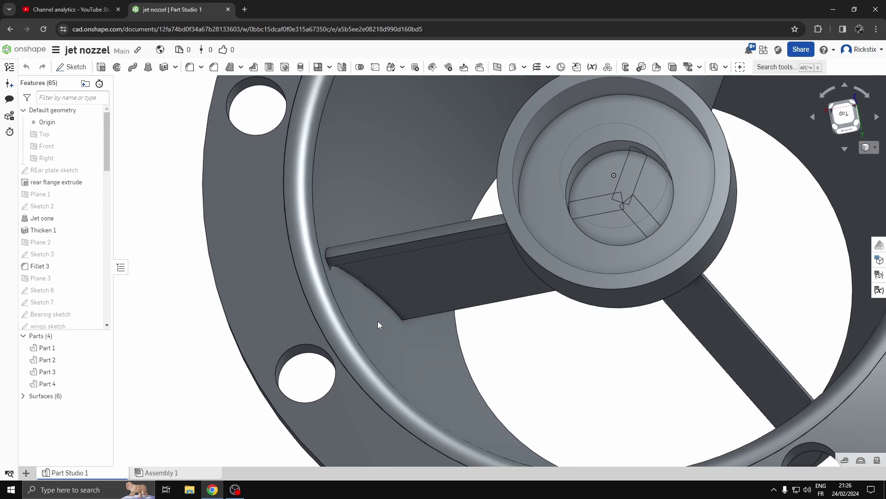
pyautogui.scroll(-2, 362, 313)
pyautogui.moveTo(219, 282); pyautogui.dragTo(415, 298, button='right')
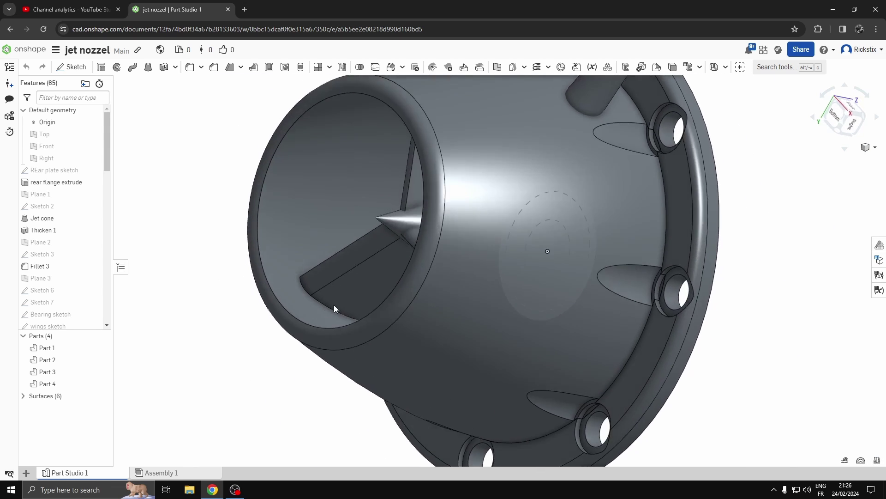
pyautogui.scroll(-2, 728, 324)
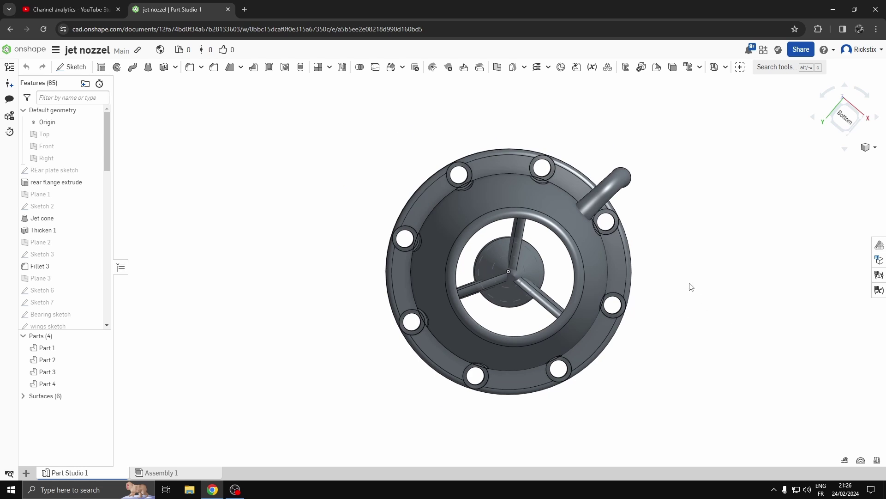
pyautogui.moveTo(690, 286)
pyautogui.mouseDown(button='right')
pyautogui.moveTo(670, 281)
pyautogui.moveTo(724, 283)
pyautogui.moveTo(12, 252)
pyautogui.mouseUp(button='right')
pyautogui.click(752, 409)
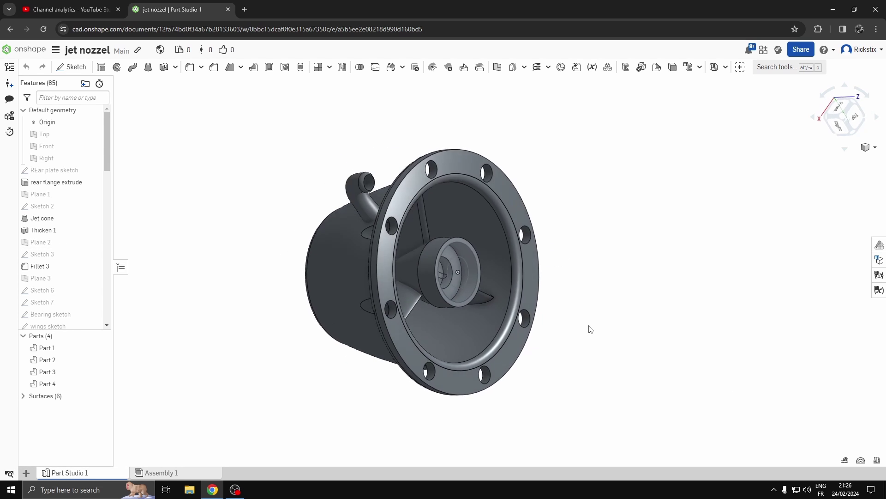
pyautogui.moveTo(713, 388); pyautogui.dragTo(387, 263, button='right')
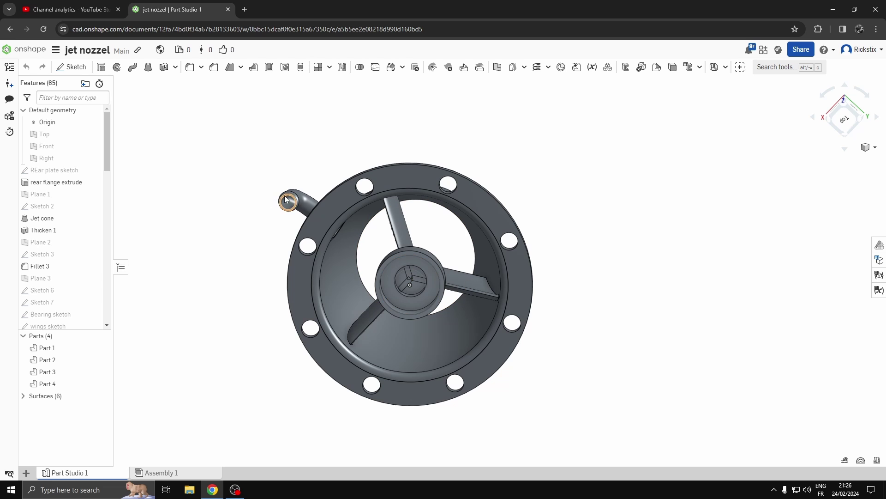
pyautogui.moveTo(642, 268)
pyautogui.mouseDown(button='right')
pyautogui.moveTo(610, 257)
pyautogui.moveTo(640, 308)
pyautogui.moveTo(711, 289)
pyautogui.mouseUp(button='right')
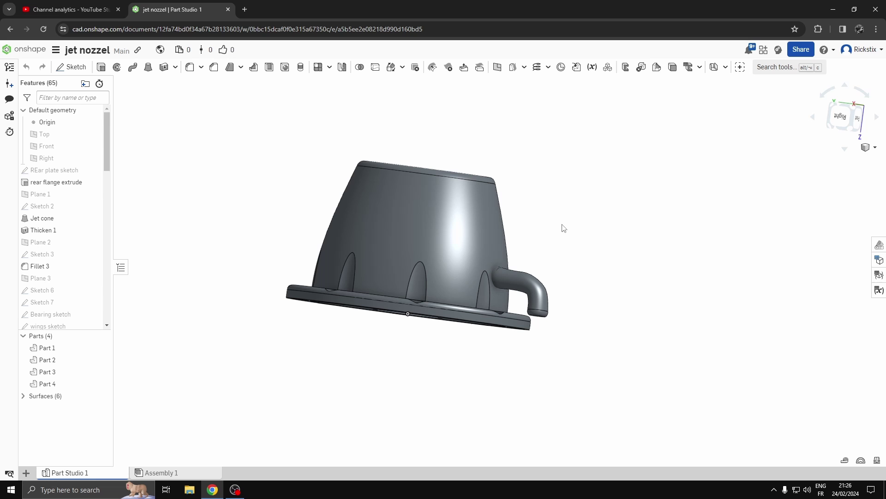